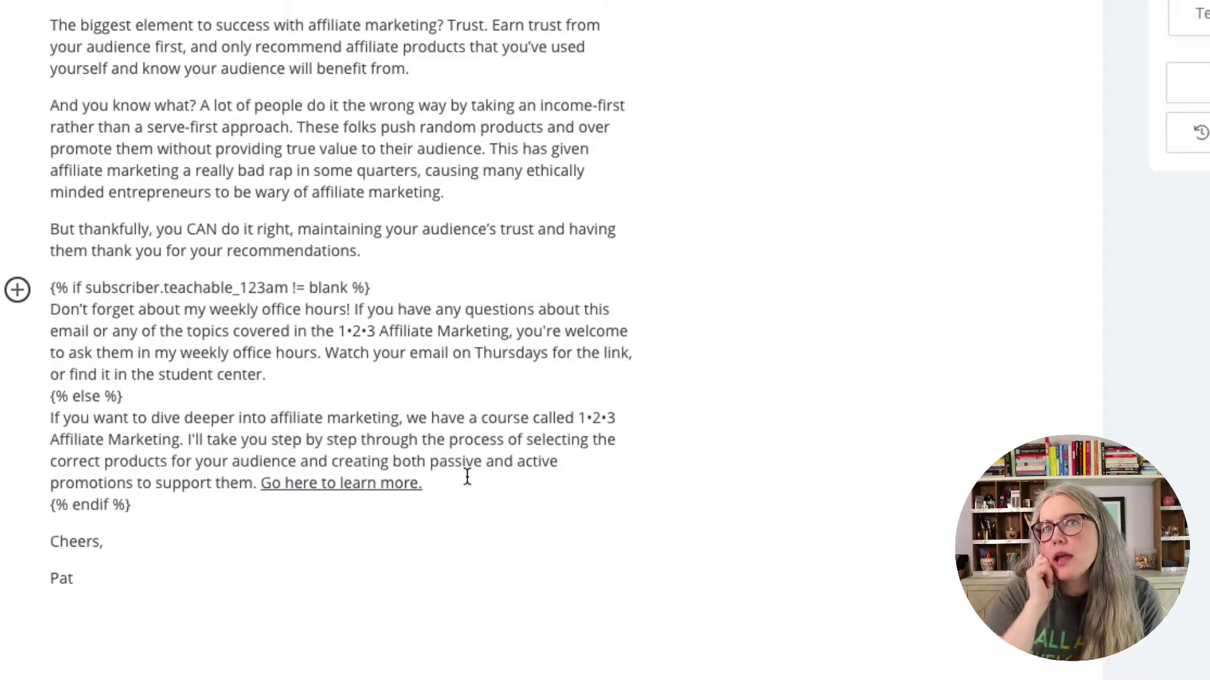
- Change the opening if condition to test teachable_123am contains "Student" instead of != blank
left_click(467, 477)
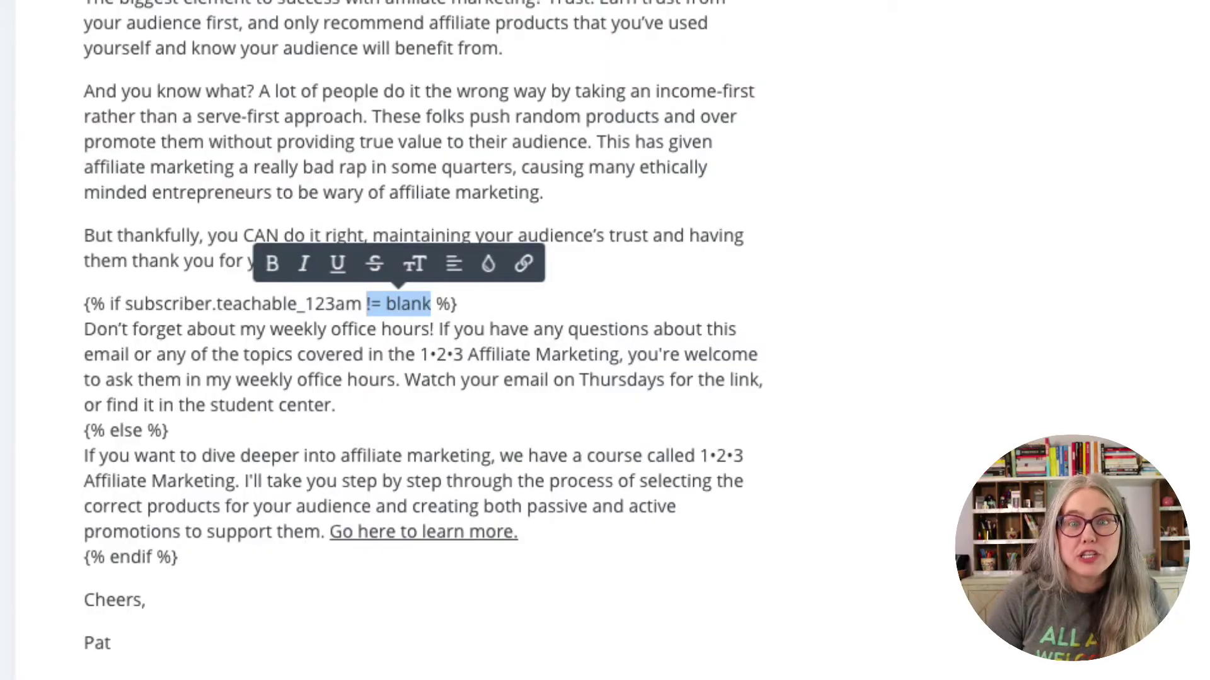
type("contain")
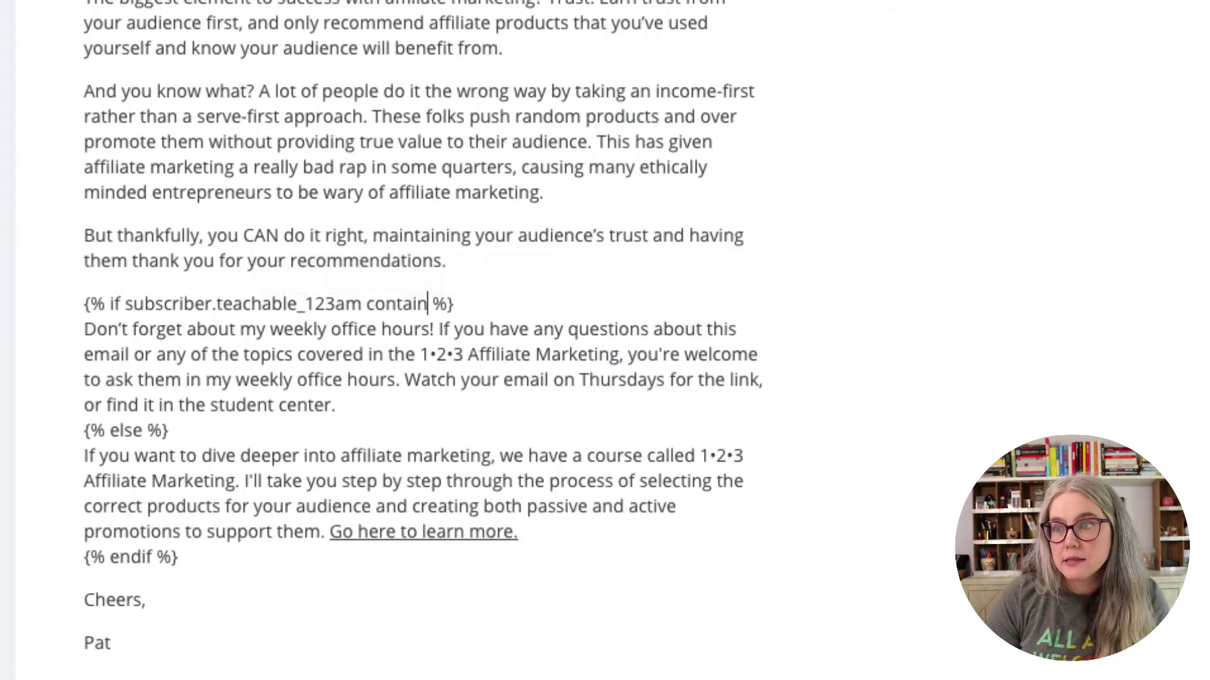
type("s \"")
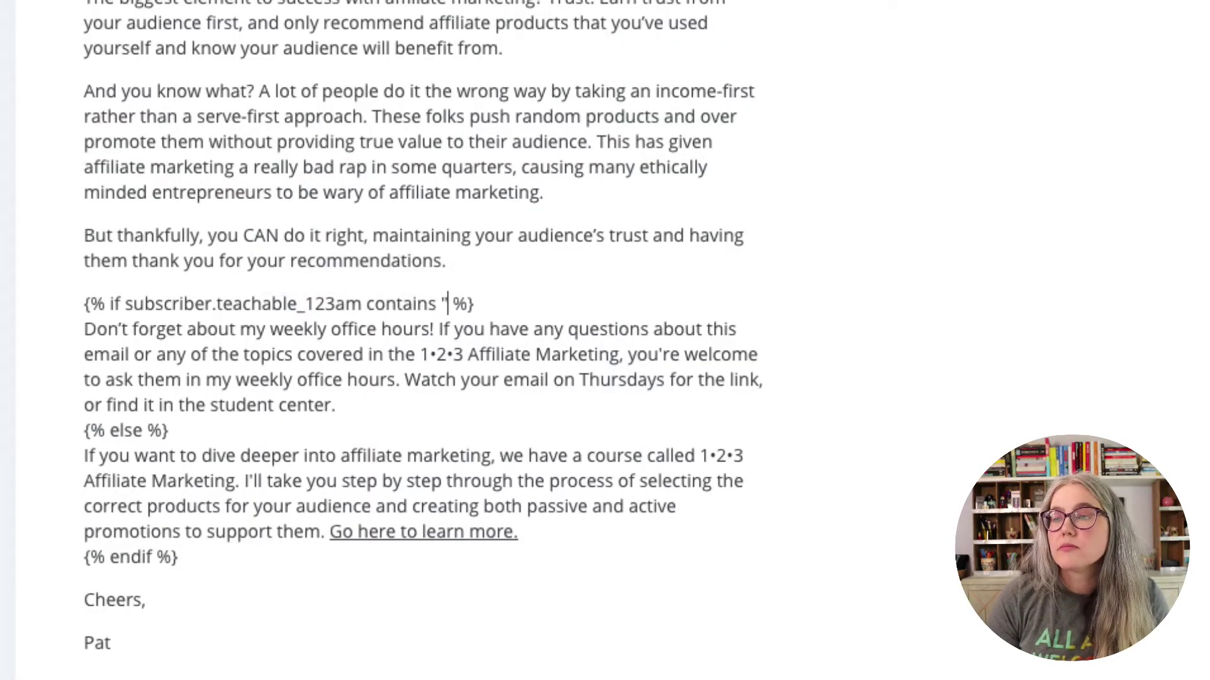
type("Student")
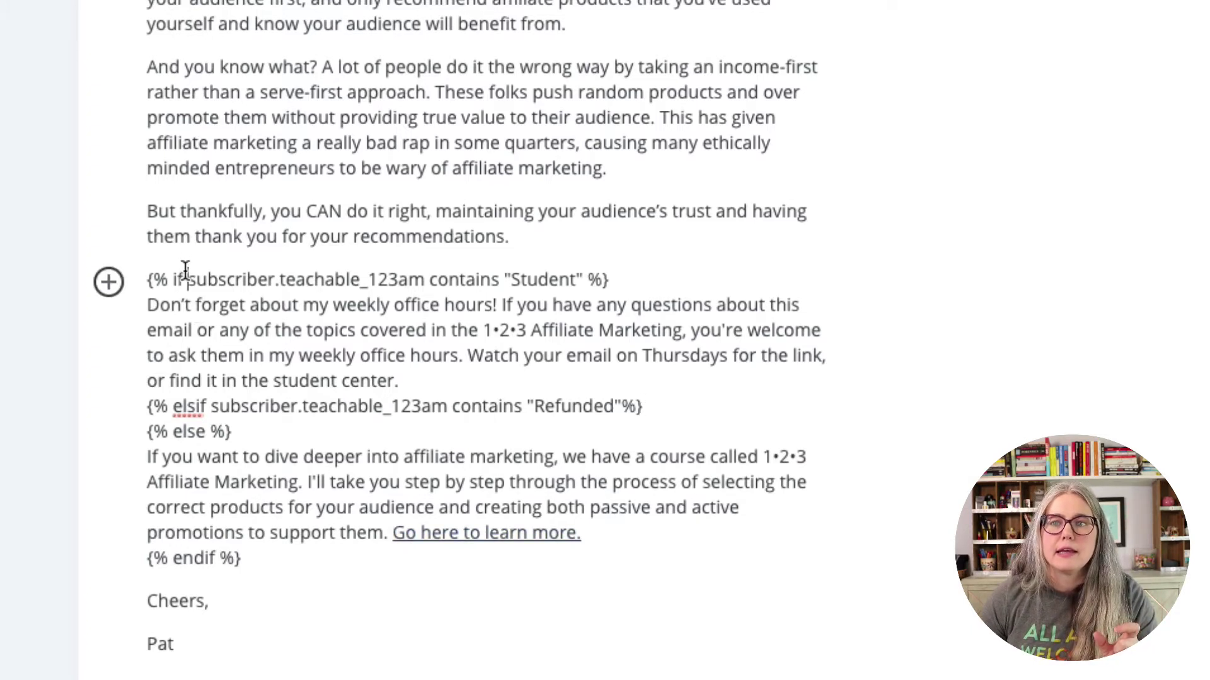
- Highlight the if, else and Refunded elsif tags to show how the branches are structured
mouse_move(184, 279)
left_mouse_down()
mouse_move(313, 280)
mouse_move(172, 280)
left_mouse_up()
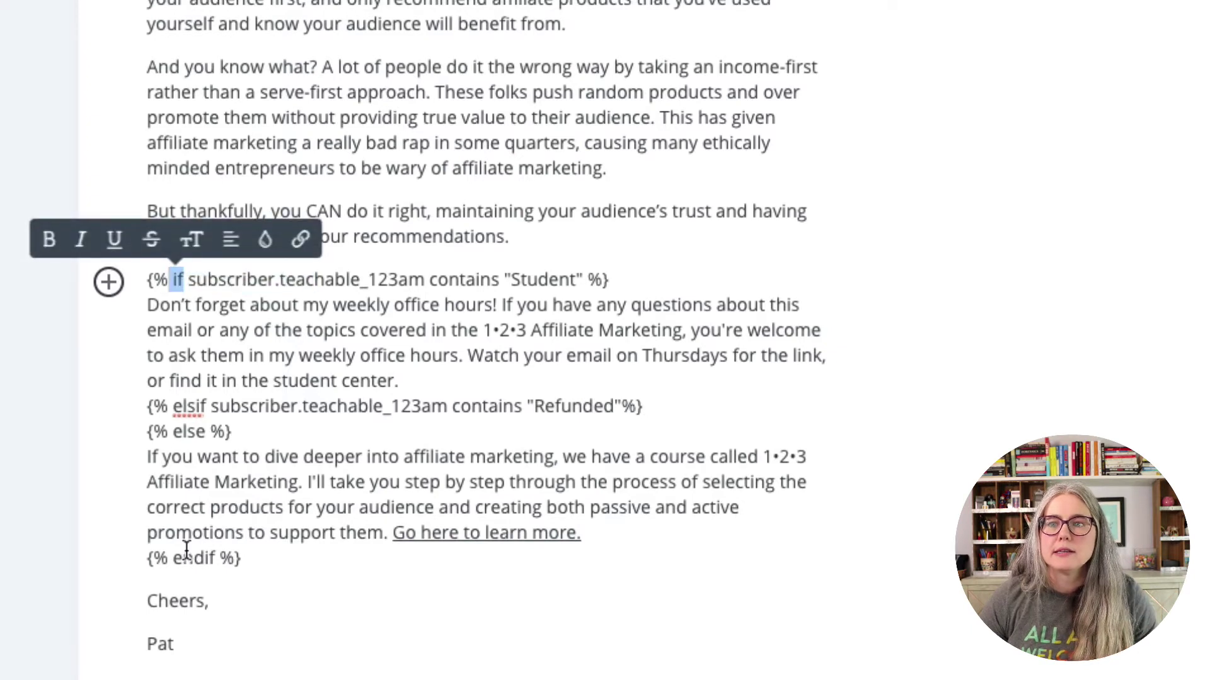
left_click_drag(206, 431, 174, 431)
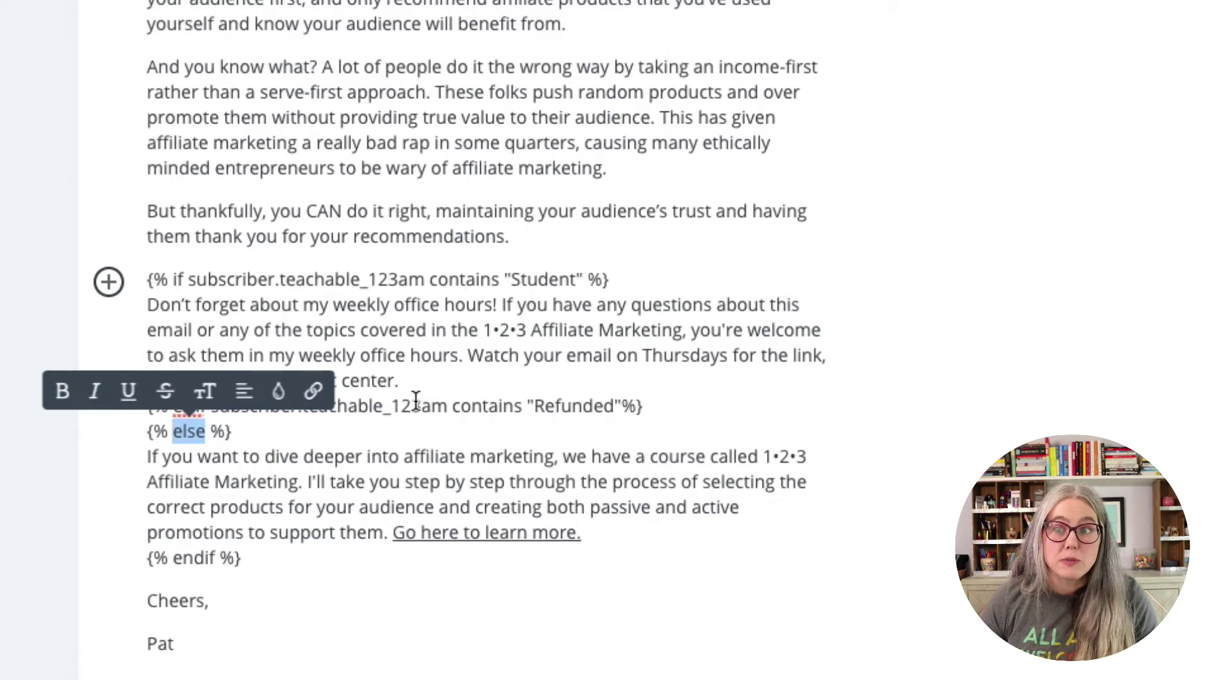
left_click(452, 392)
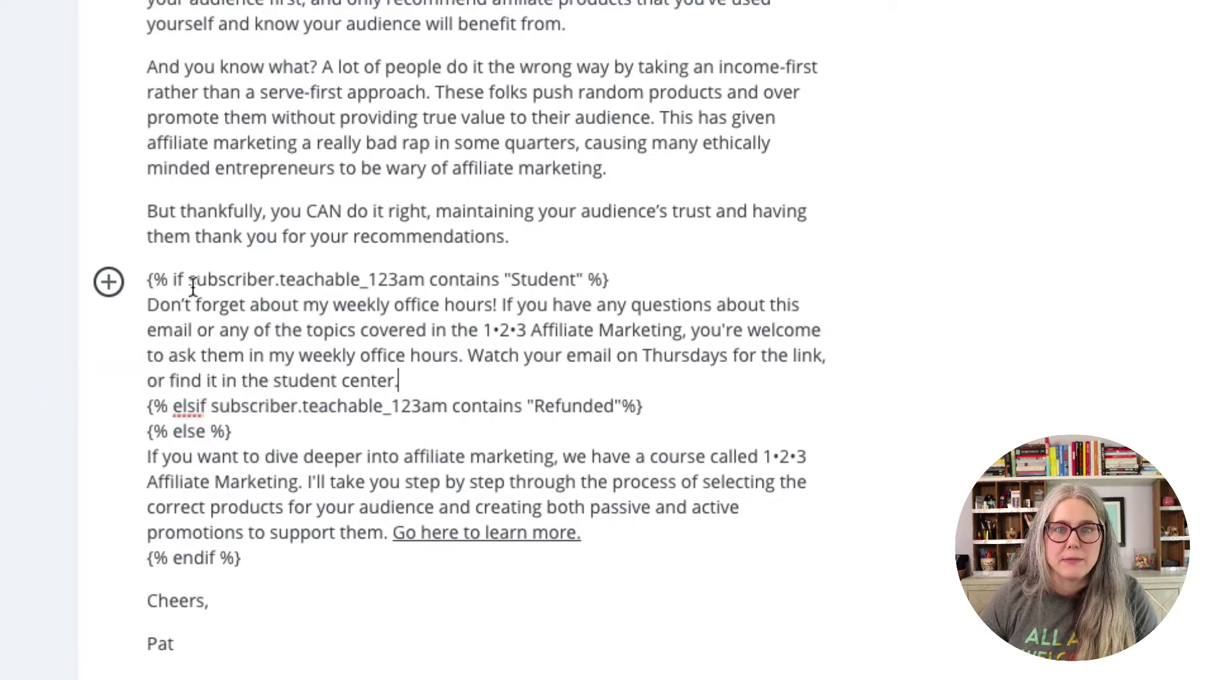
left_click_drag(184, 278, 165, 278)
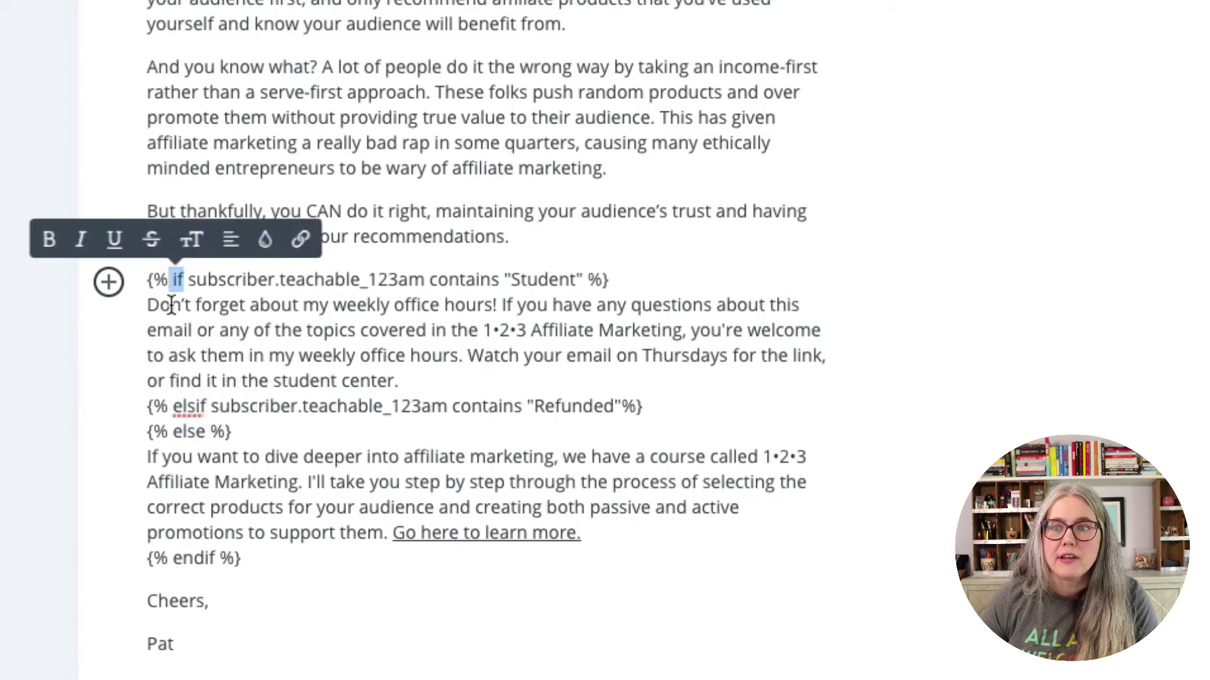
left_click_drag(206, 404, 174, 404)
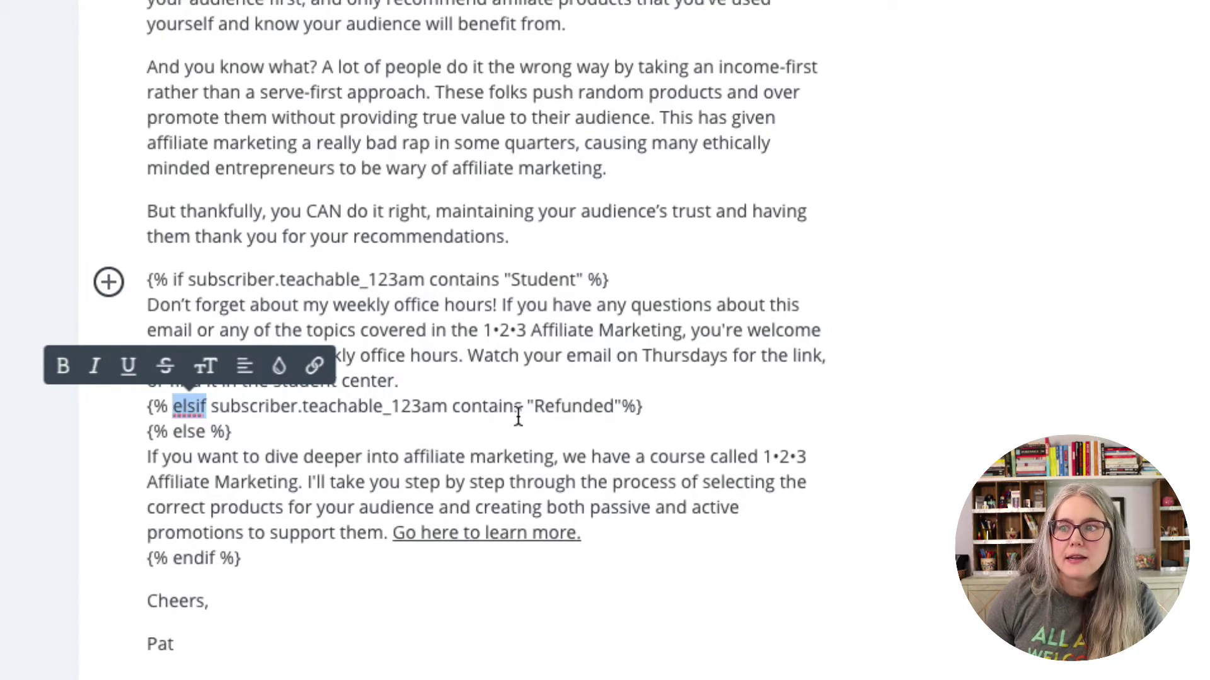
- Add a thank-you-for-reading paragraph inviting replies under the Refunded elsif, then highlight the else fallback
left_click(652, 411)
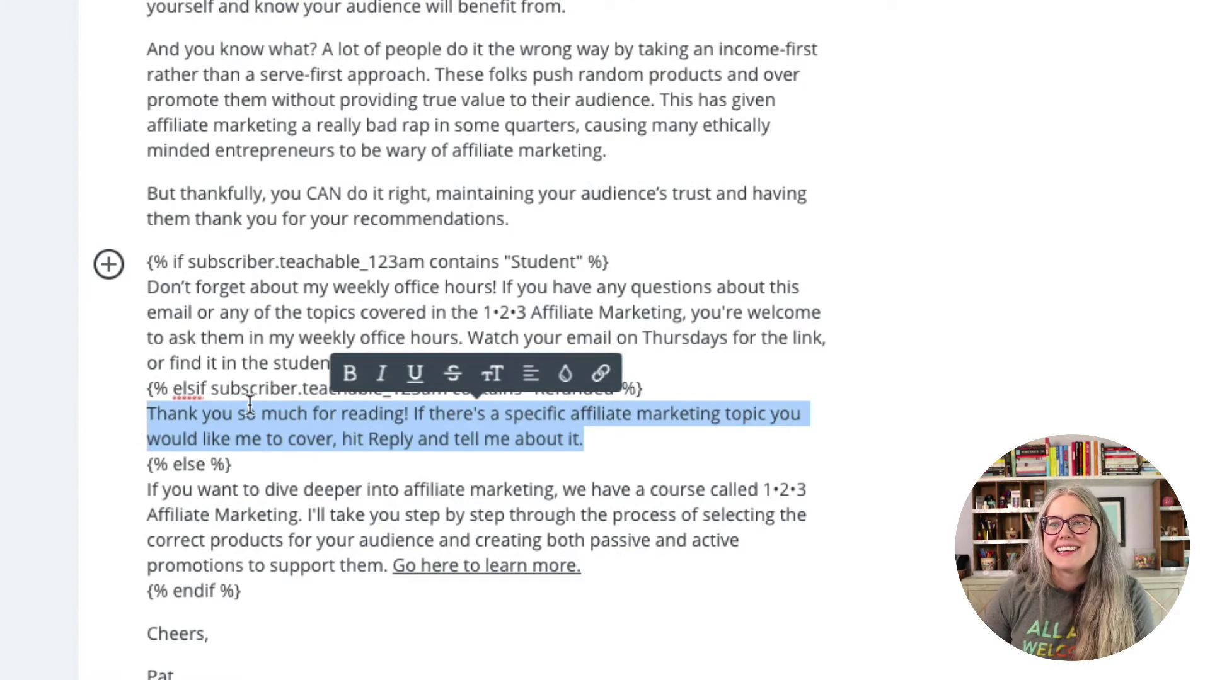
left_click(240, 474)
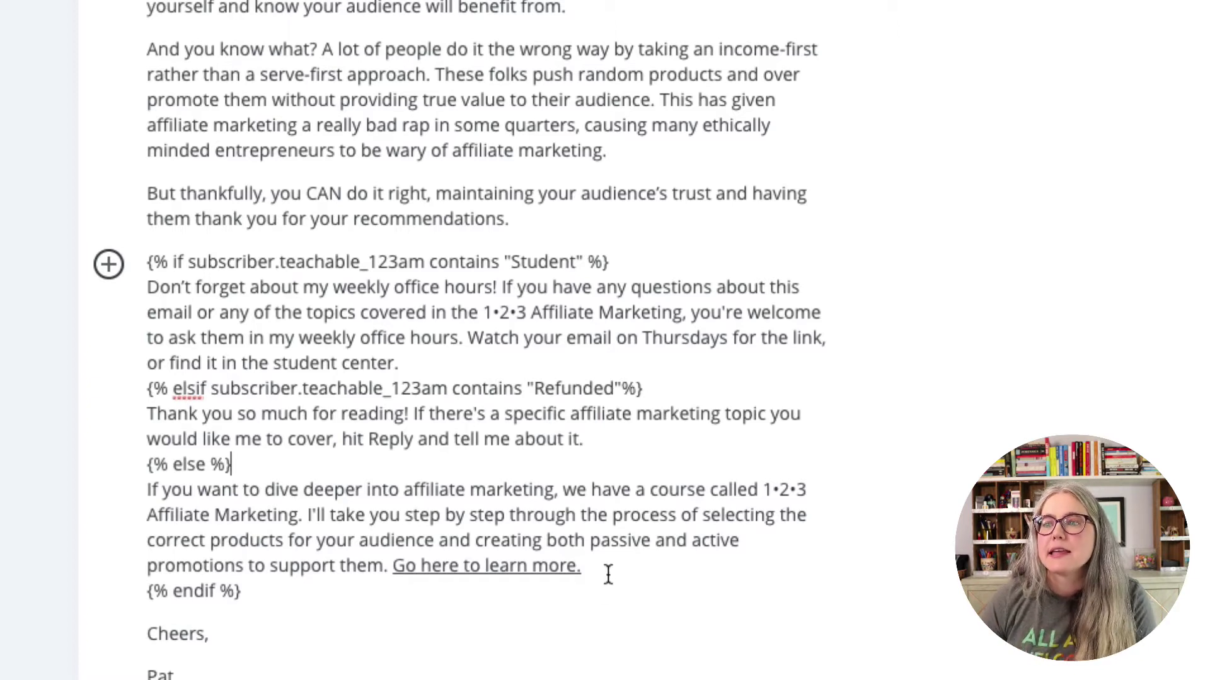
left_click_drag(605, 572, 130, 498)
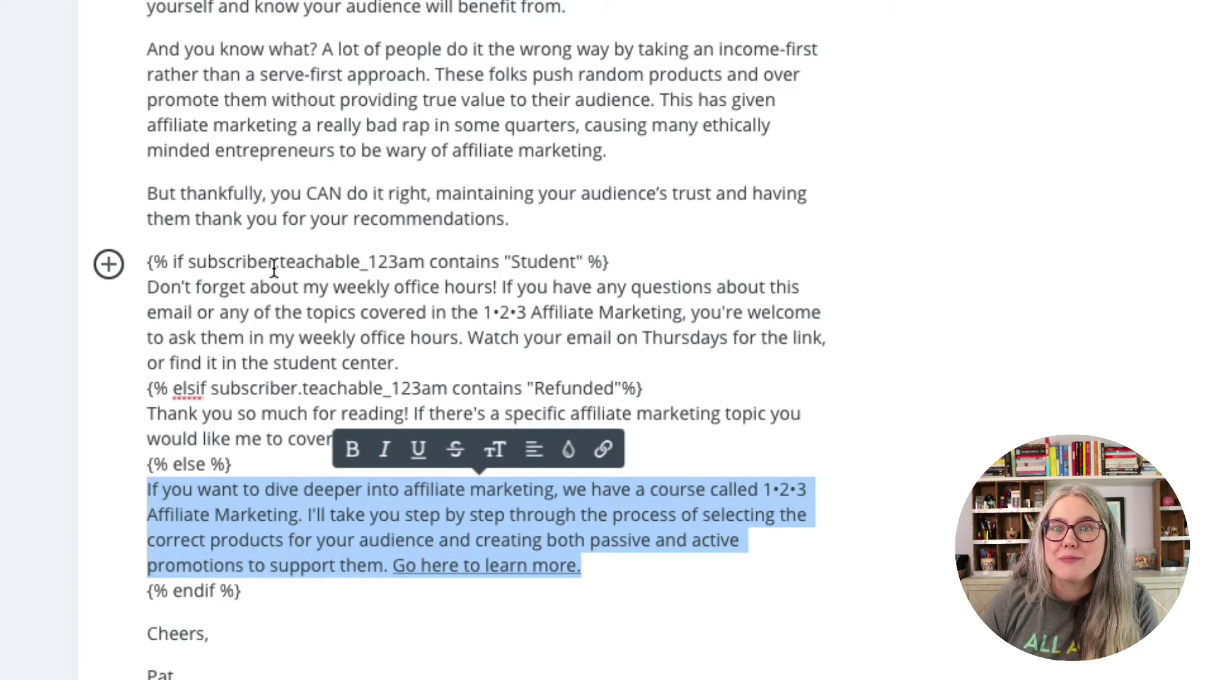
left_click(246, 408)
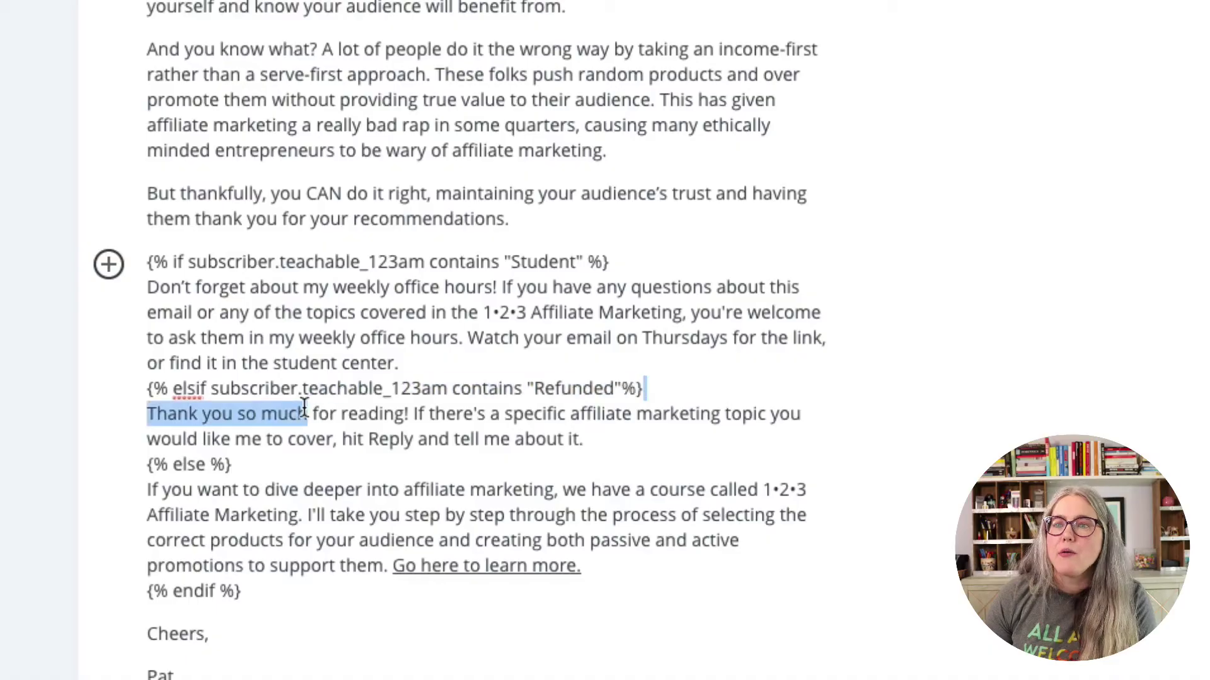
- Paste a copy of the Refunded elsif line directly beneath the original
left_click_drag(641, 388, 151, 392)
key("ctrl+c")
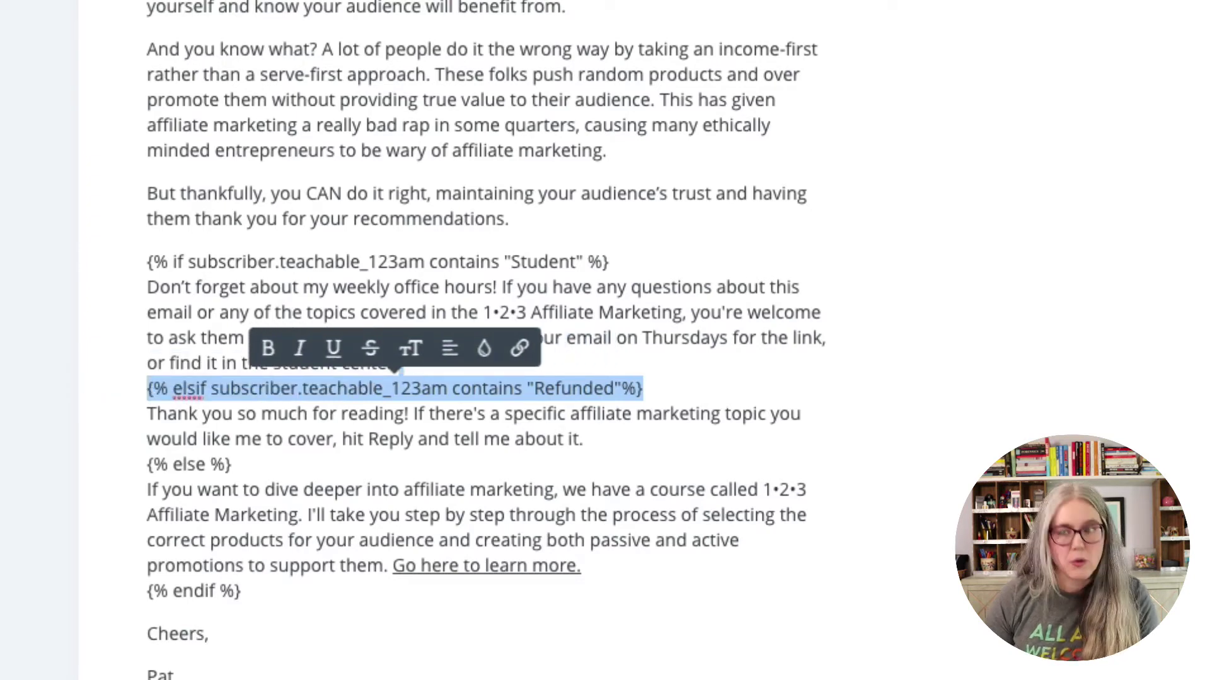
left_click(643, 388)
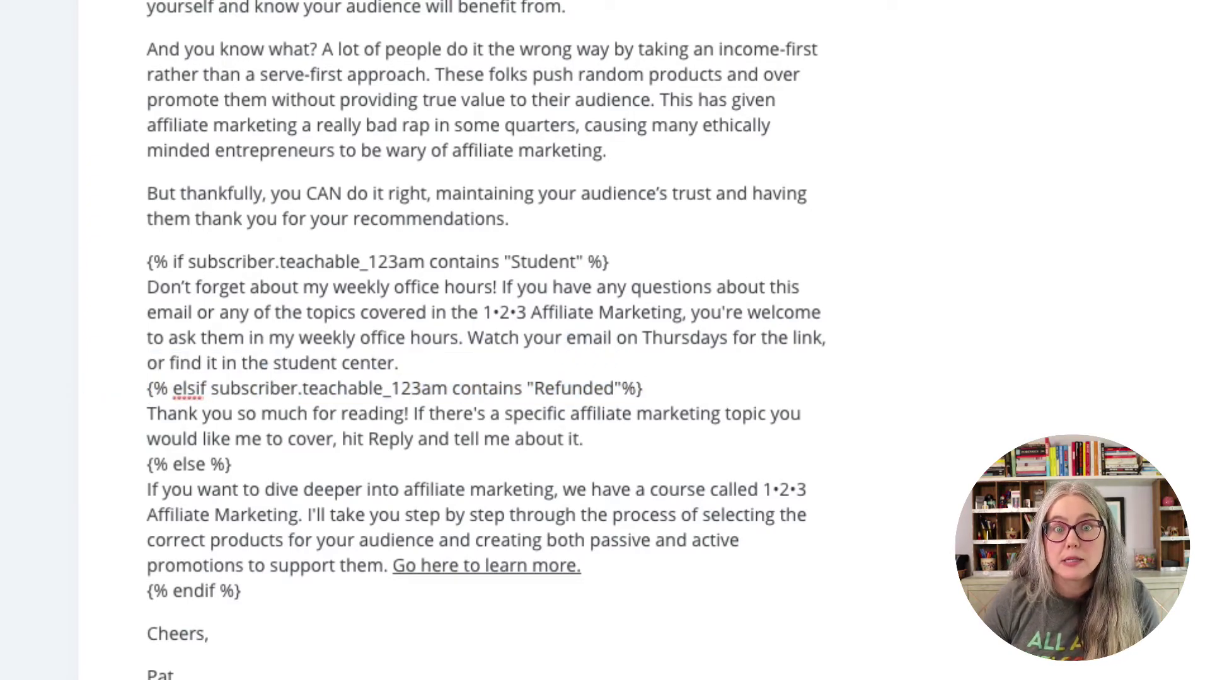
key("Return")
key("ctrl+v")
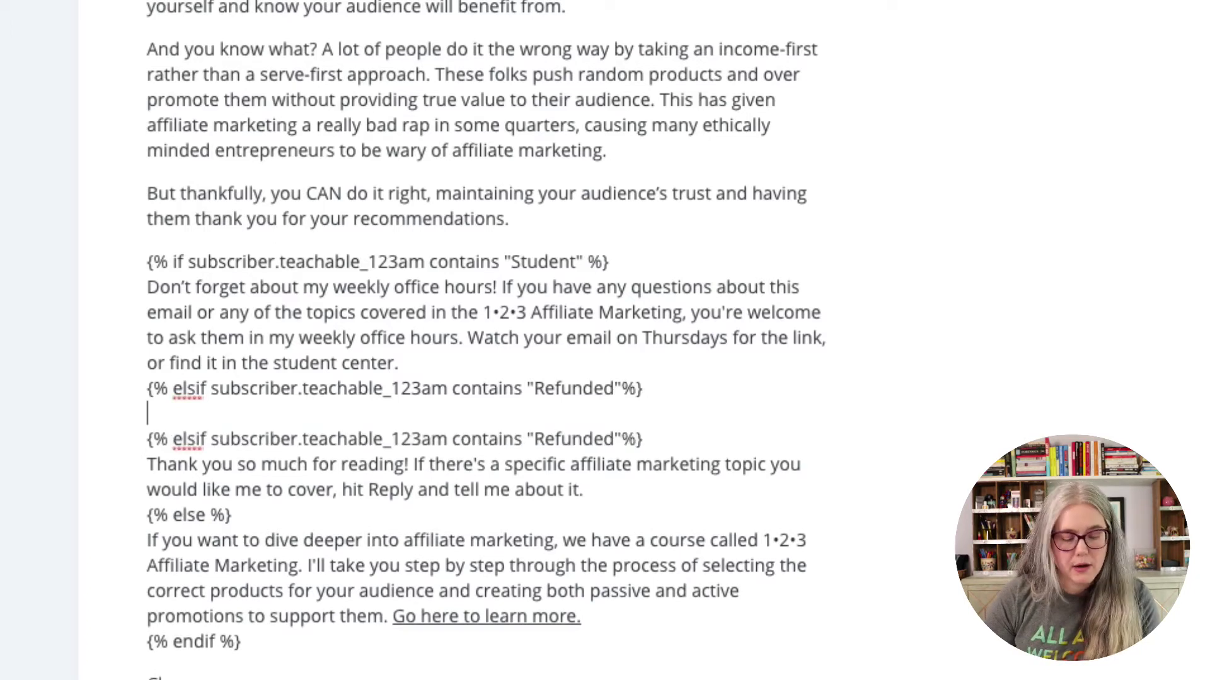
key("BackSpace")
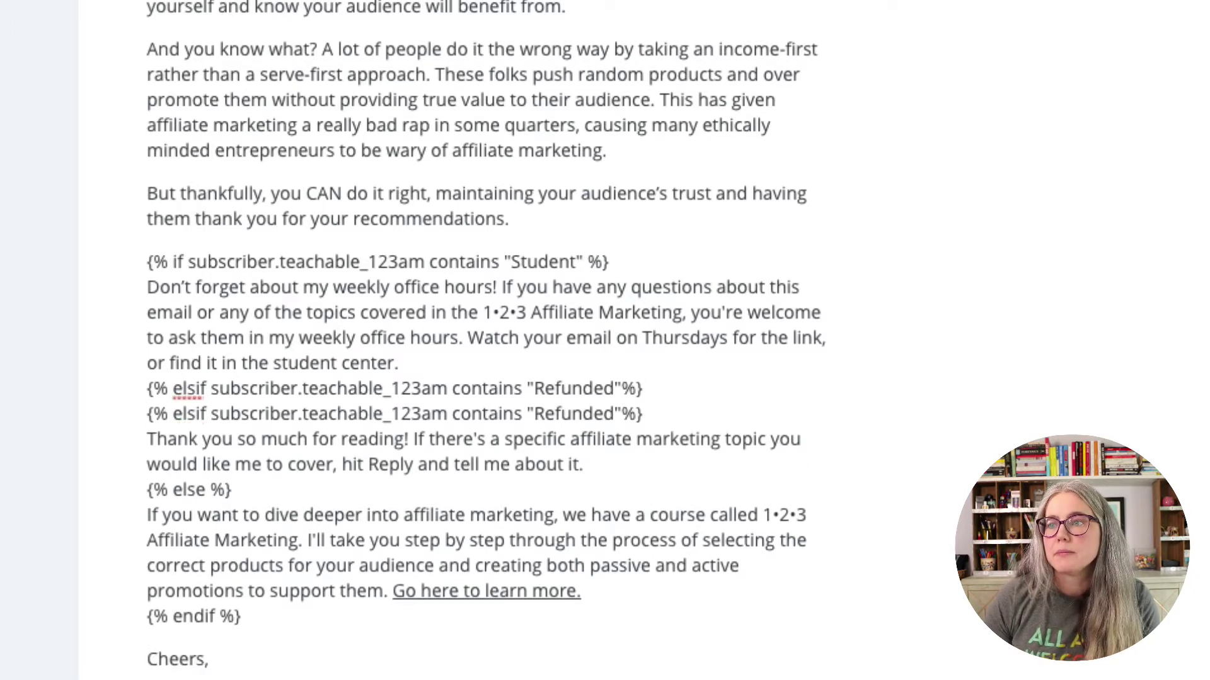
- Change the copied condition to "Cancelled" and highlight the shared thank-you and fallback text
left_click(622, 414)
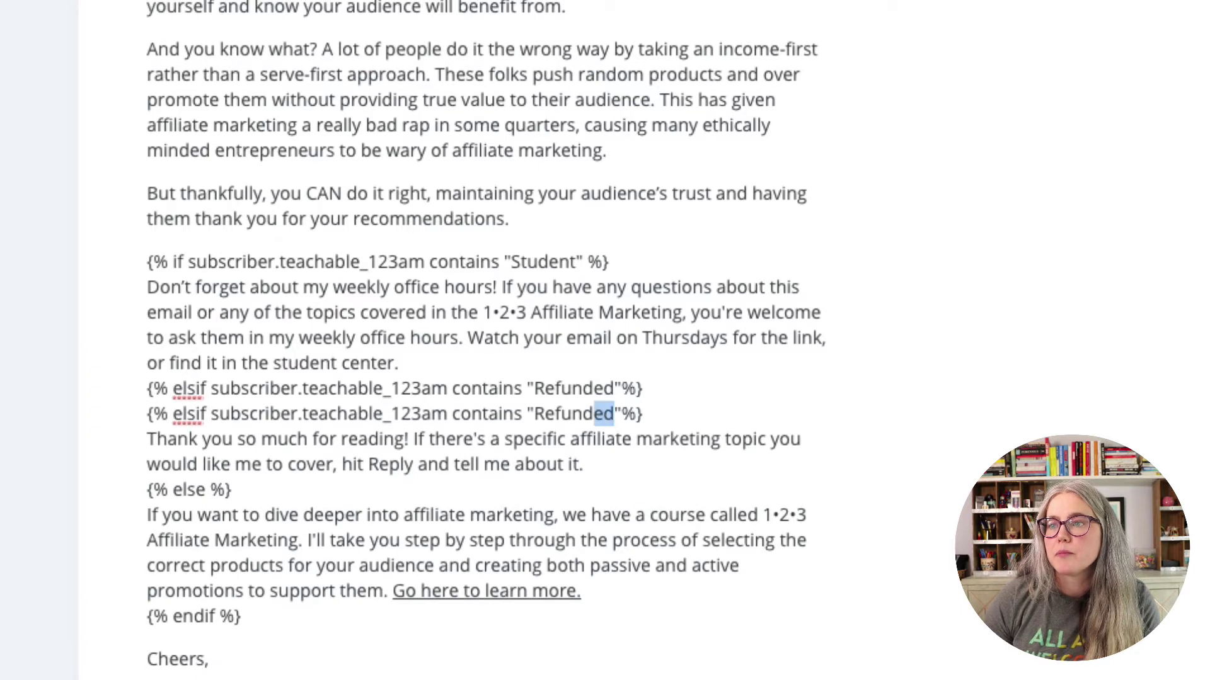
key("shift+Left")
key("shift+Left")
key("shift+Left")
key("shift+Left")
key("shift+Left")
key("shift+Left")
type("Ca")
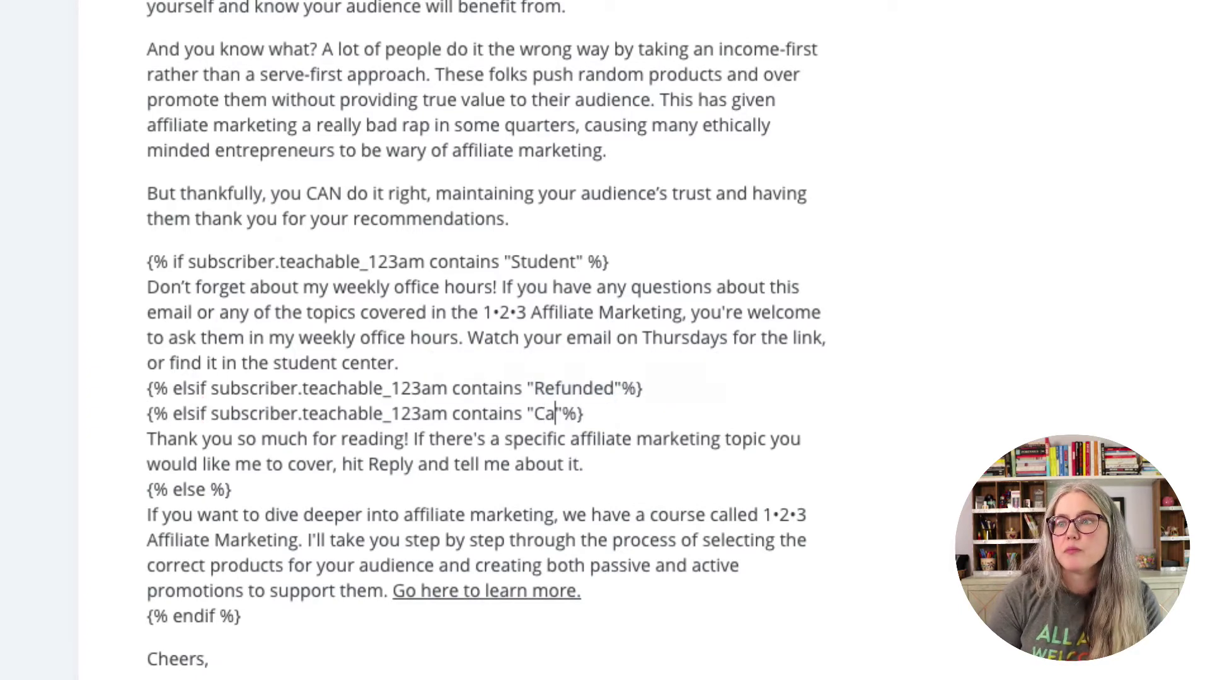
type("ncelled")
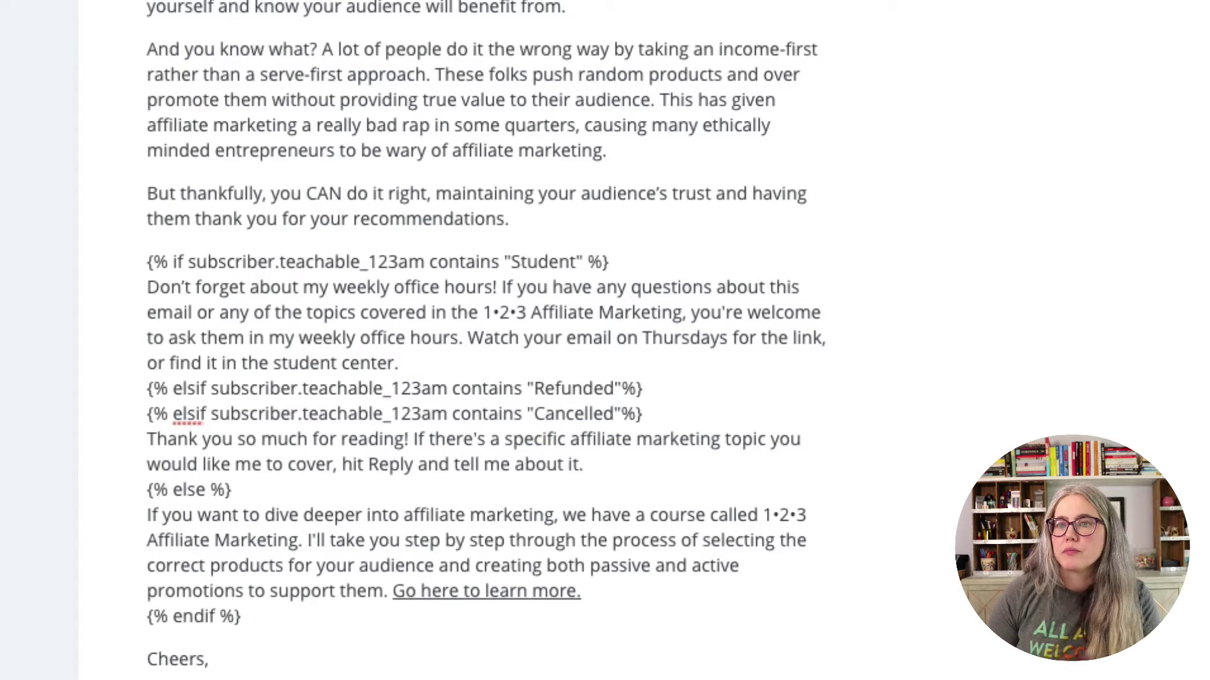
left_click_drag(584, 464, 71, 387)
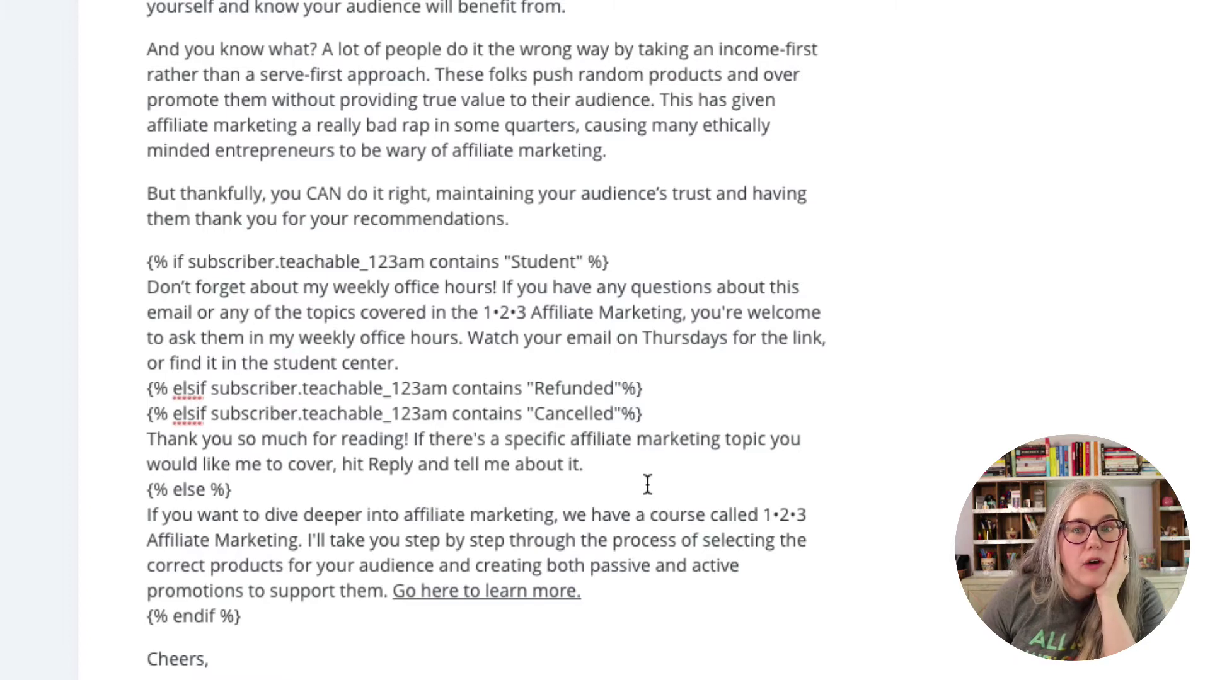
left_click_drag(592, 596, 13, 270)
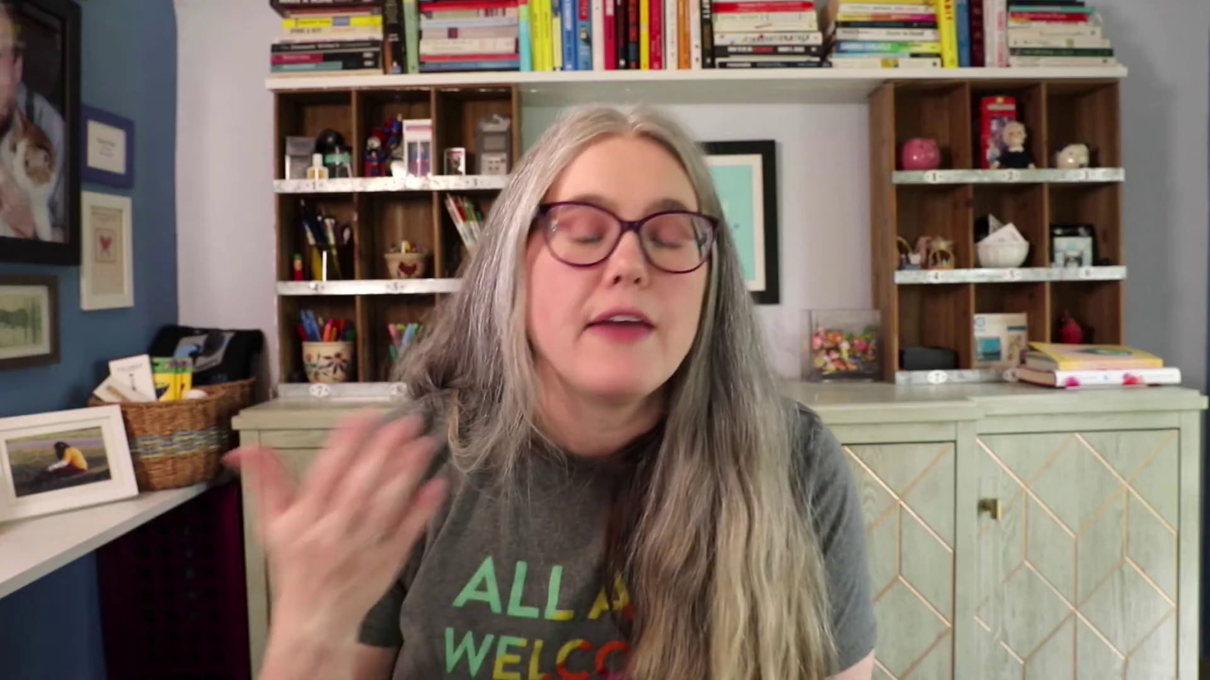